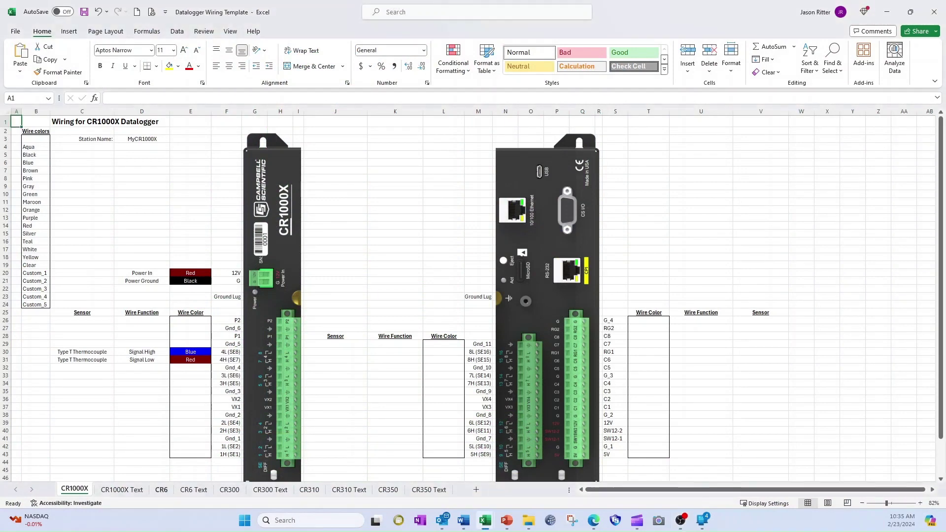
Switch from the CR1000X sheet to the CR6 wiring sheet with Ctrl+Page Down
key(ctrl+Page_Down)
key(ctrl+Page_Down)
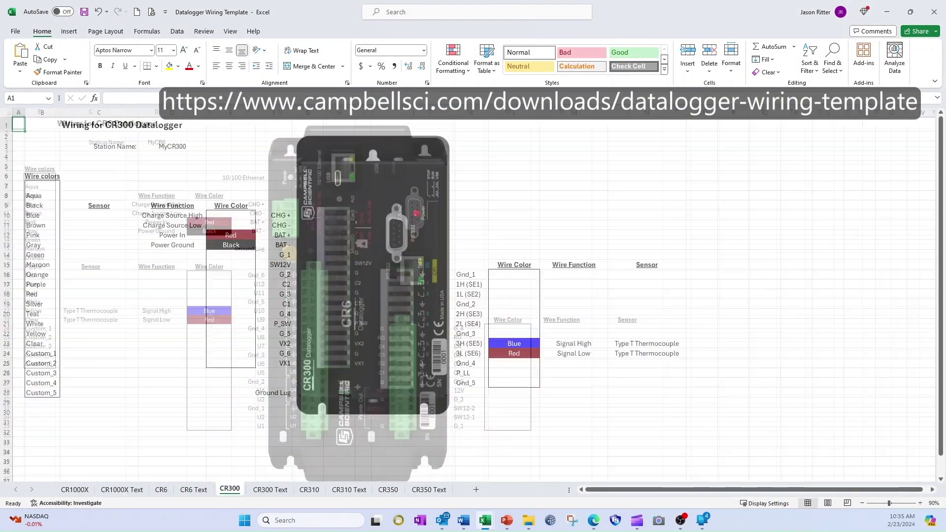
Step through the CR300 and CR310 sheets to land on the CR350 wiring sheet
key(ctrl+Page_Down)
key(ctrl+Page_Down)
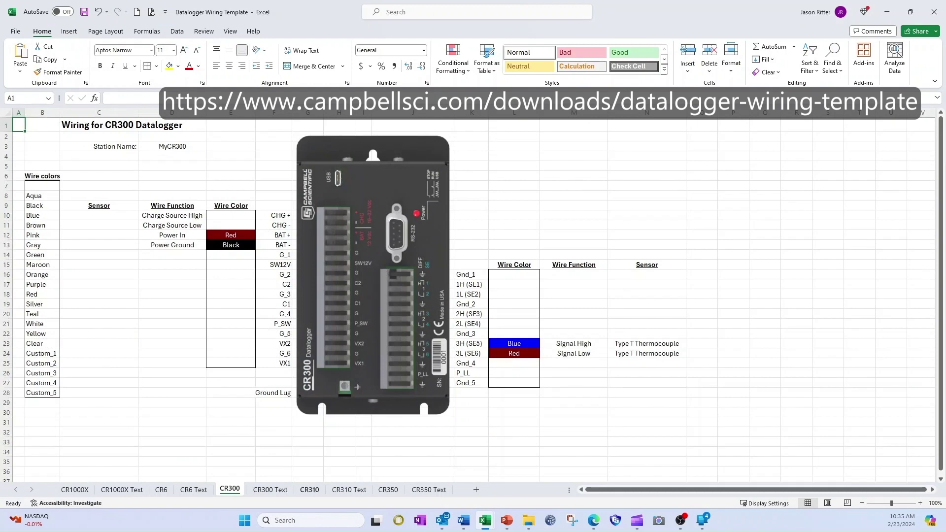
click(310, 490)
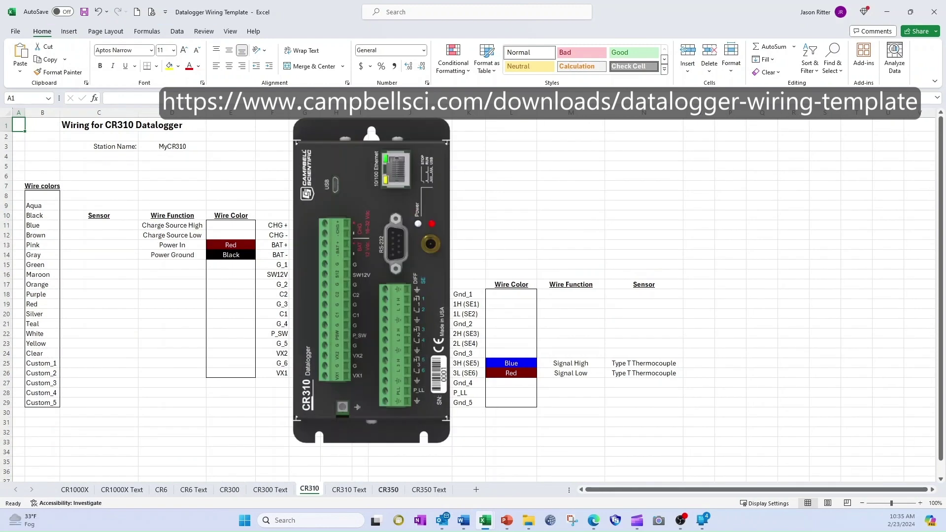
click(388, 489)
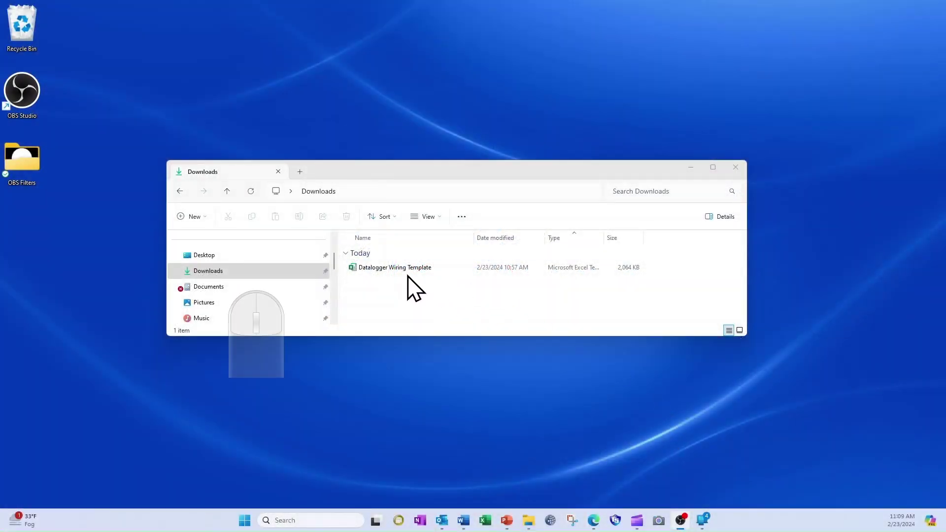
Open the downloaded Datalogger Wiring Template from Downloads as a new Excel workbook
double_click(408, 273)
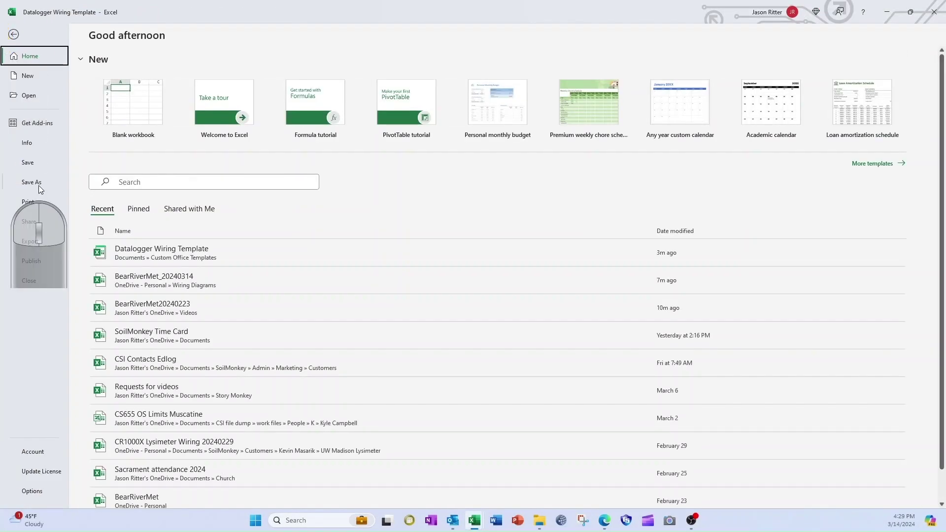
Save as BearRiverMet_20240314 in Excel Workbook (*.xlsx) format in OneDrive's Wiring Diagrams folder
click(26, 182)
click(317, 75)
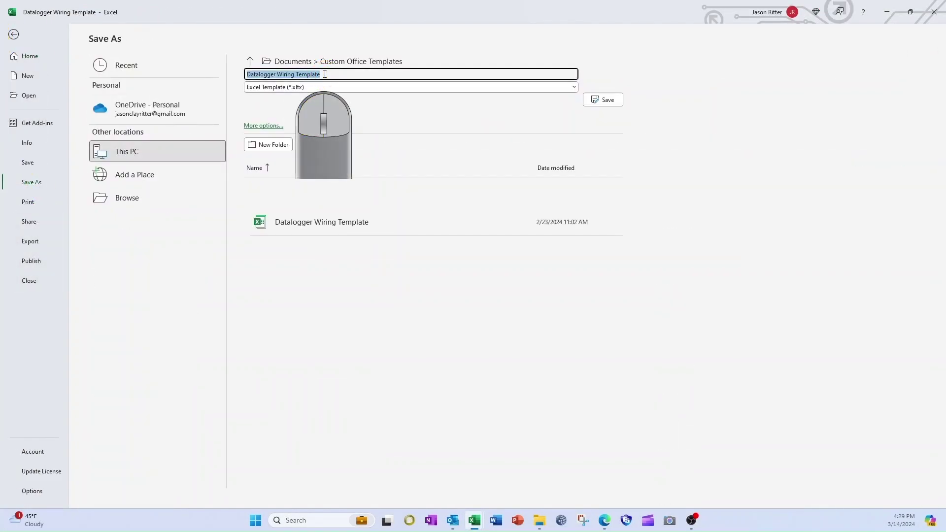
text(BearRiver)
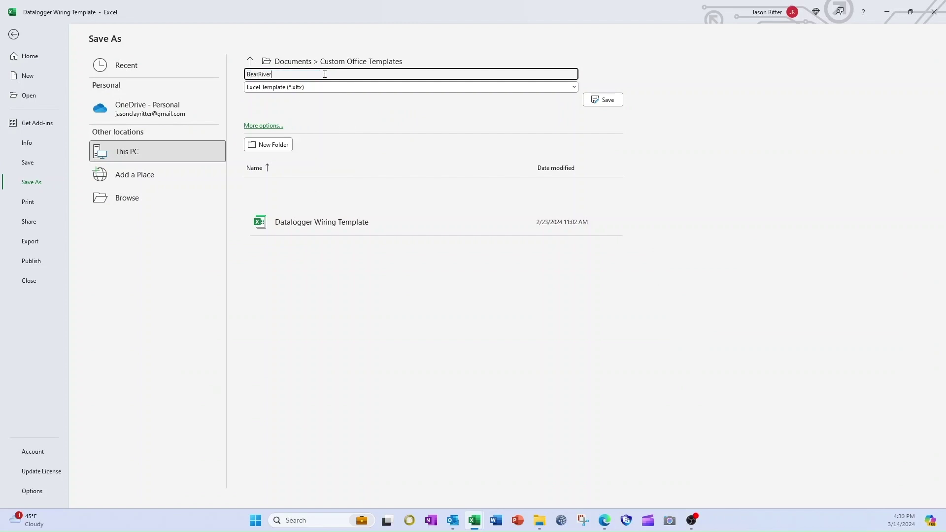
text(Met_20240314)
click(574, 87)
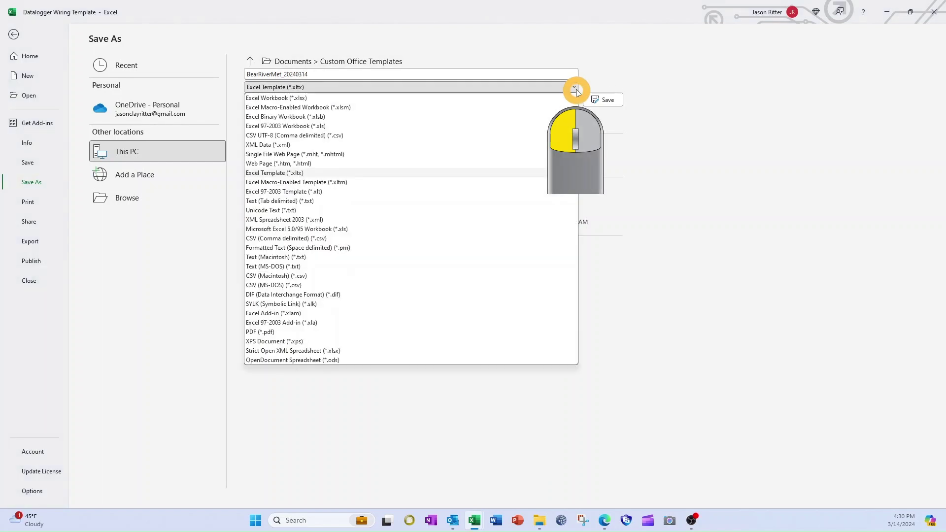
click(306, 98)
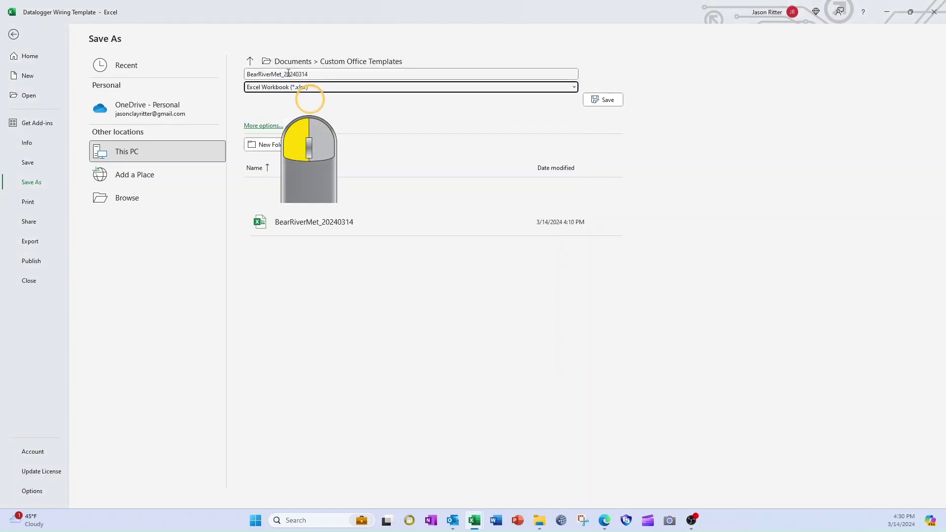
click(297, 442)
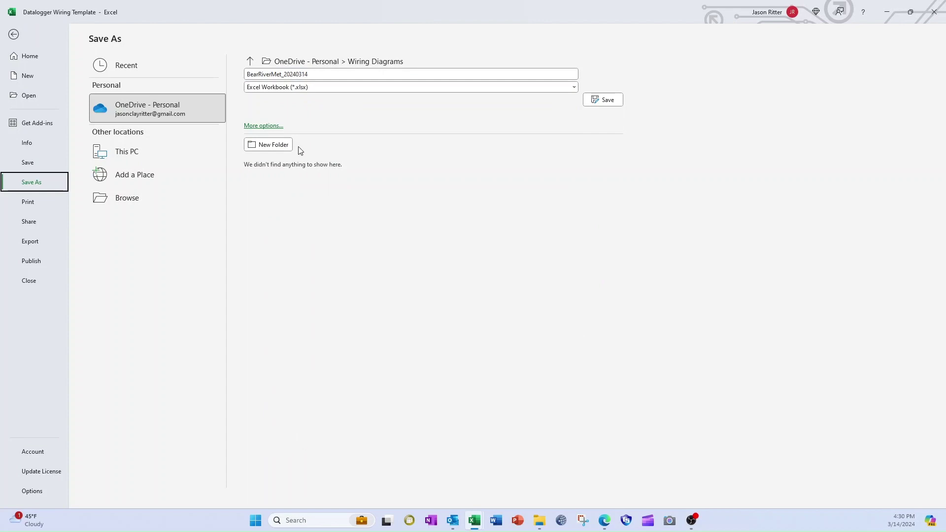
click(598, 98)
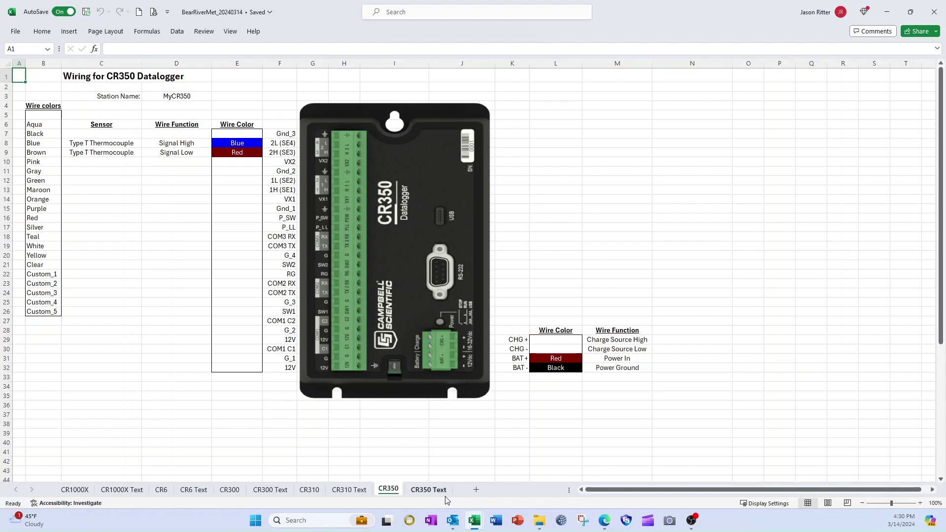
Go to the CR1000X wiring sheet
click(75, 490)
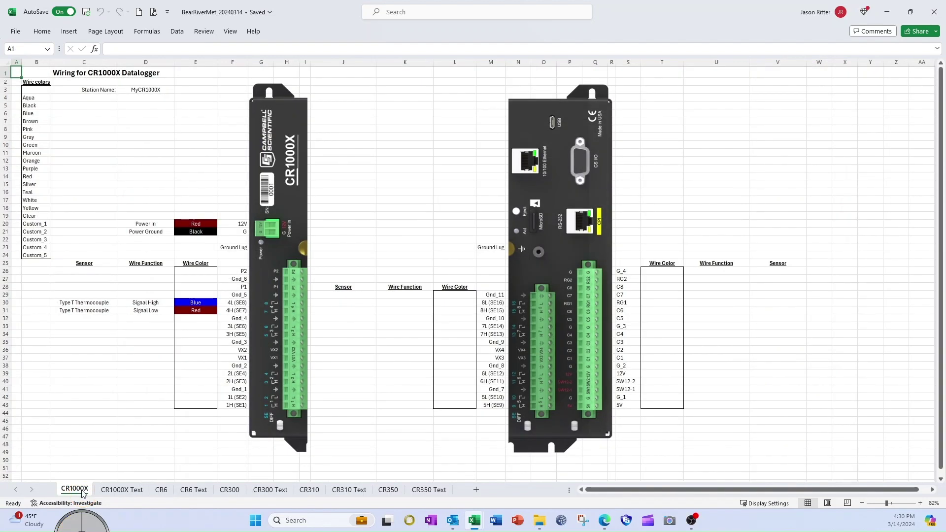
Enter 'Bear River Met' as the station name in D3 and clear the sample thermocouple rows
click(142, 90)
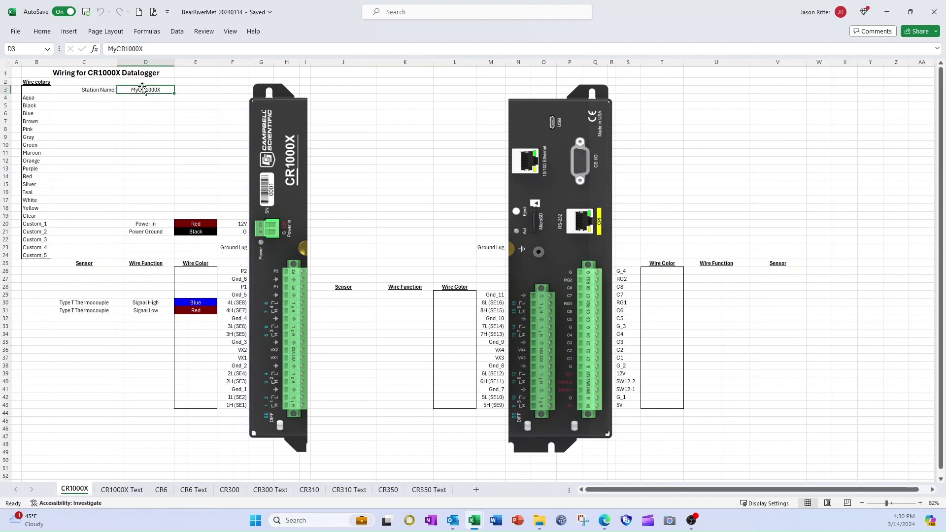
click(143, 89)
text(Bear)
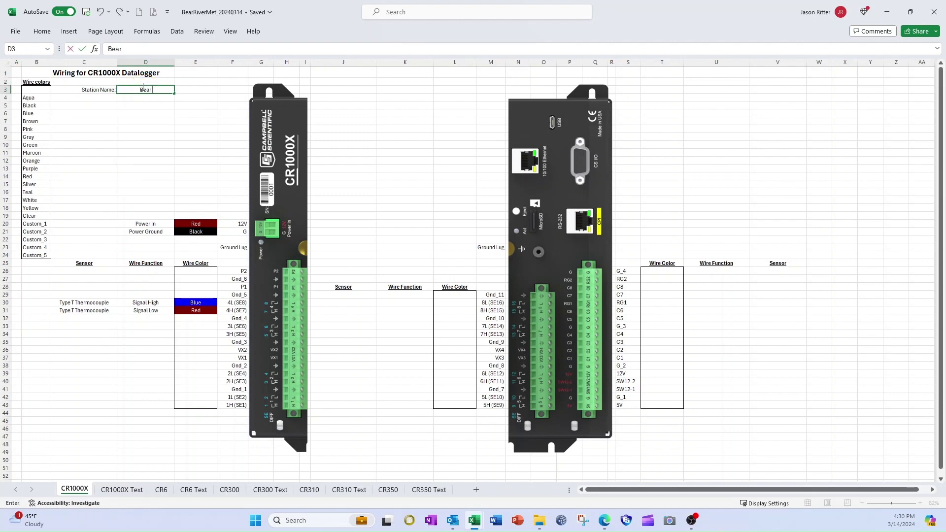
text( River Met)
key(Return)
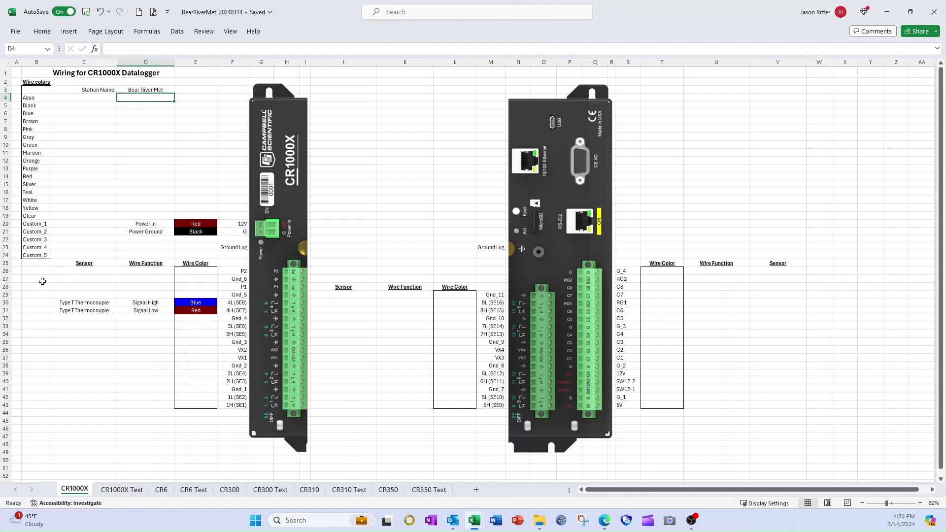
drag(44, 284, 191, 323)
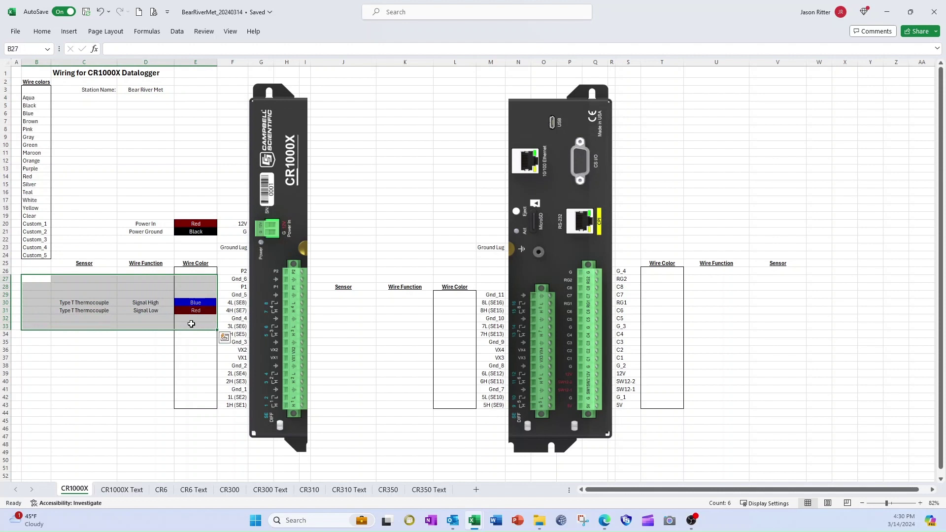
key(Delete)
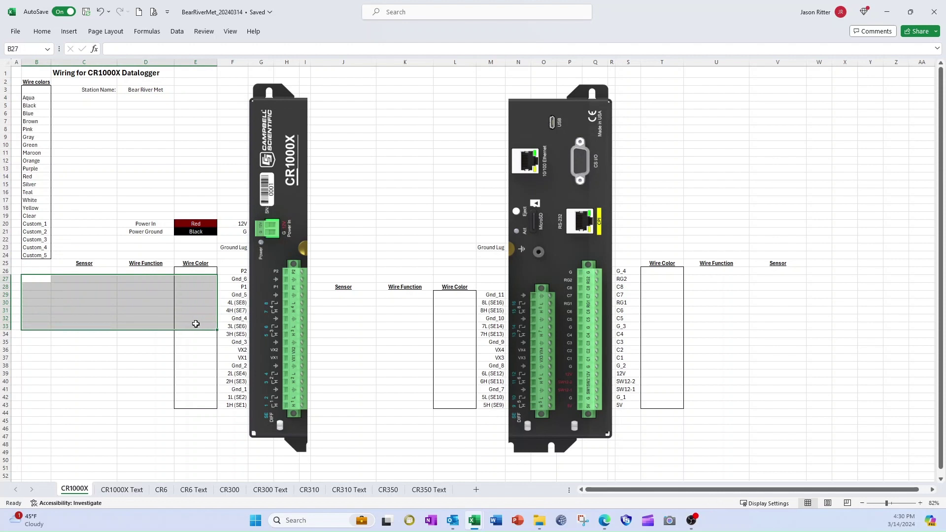
Review the wire colour list, highlighting Aqua through Clear and the custom colour entries
click(43, 98)
drag(43, 98, 38, 213)
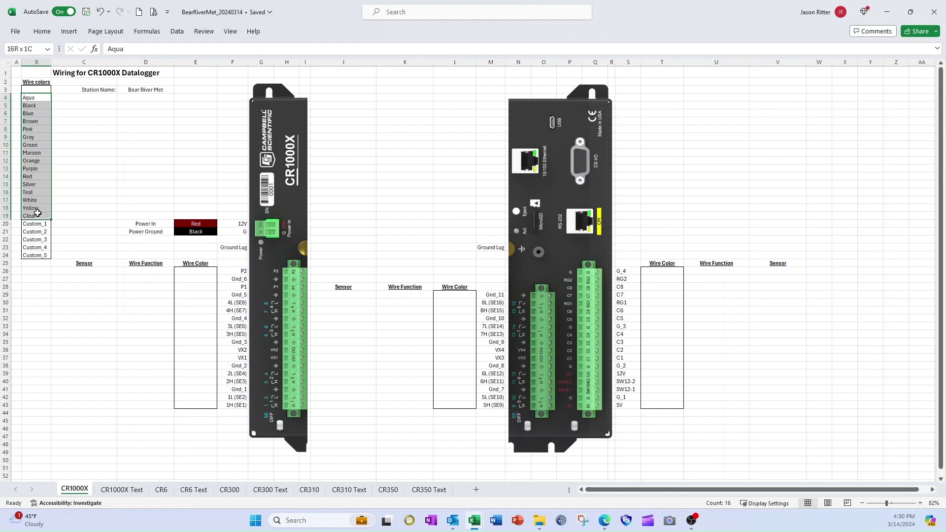
drag(37, 213, 37, 213)
click(89, 200)
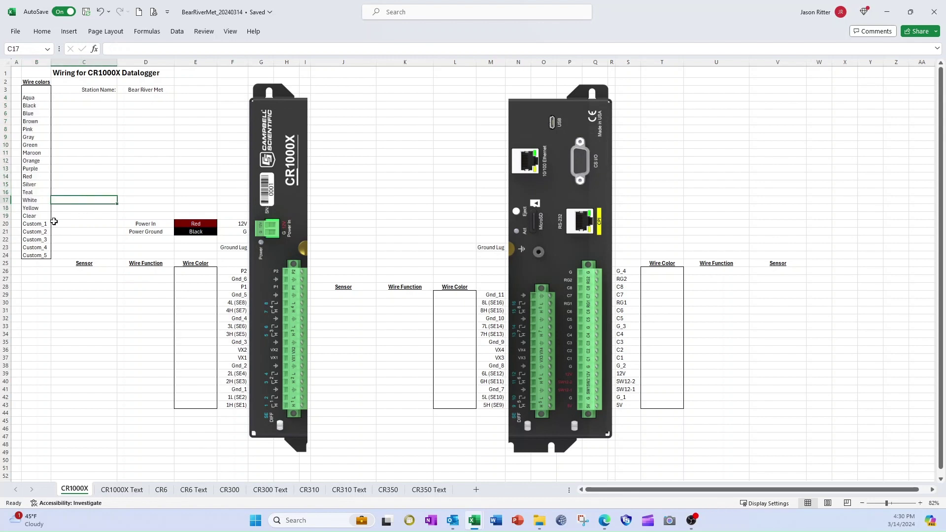
drag(36, 224, 36, 255)
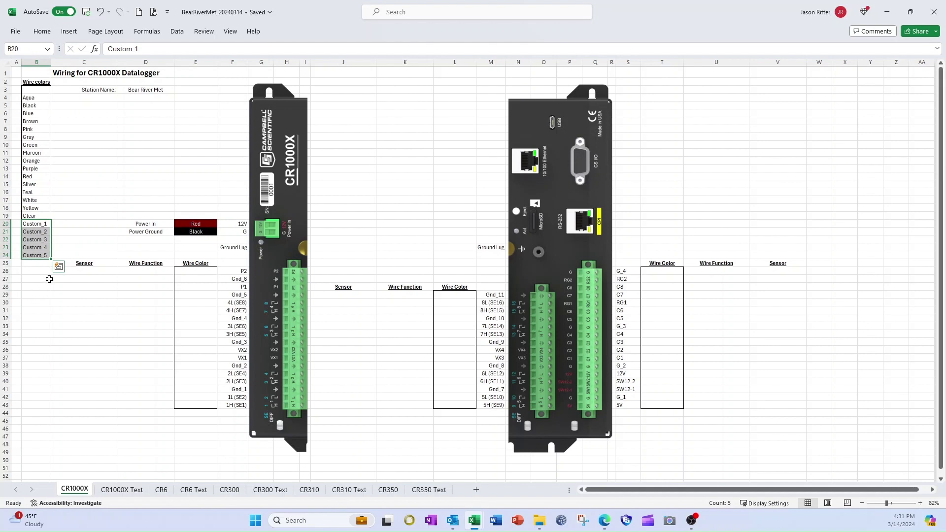
click(66, 239)
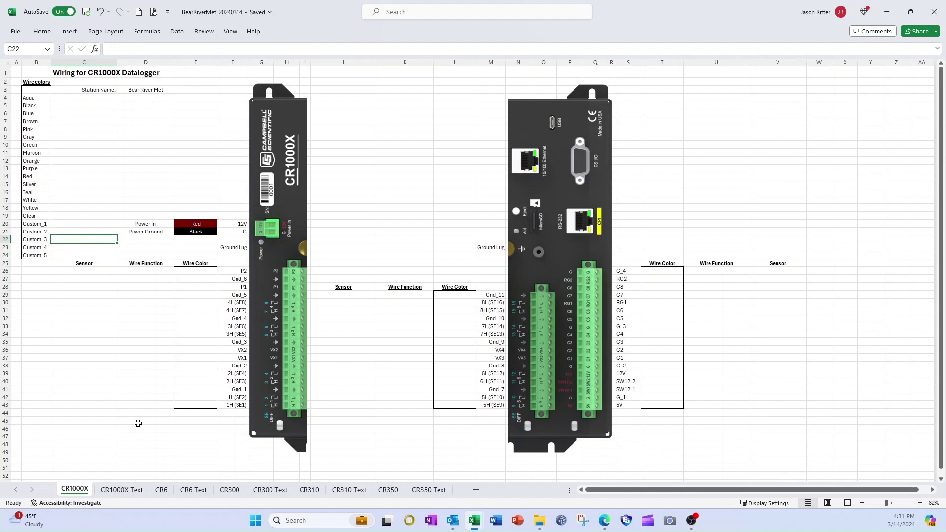
Wire terminal 1H (SE1) as the CS301 'Pyr signal' on a White wire
click(207, 405)
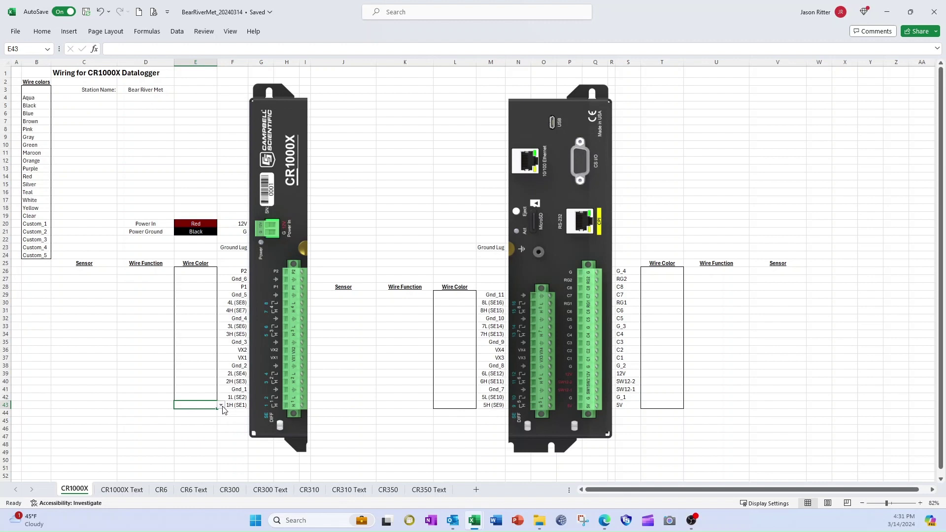
click(221, 405)
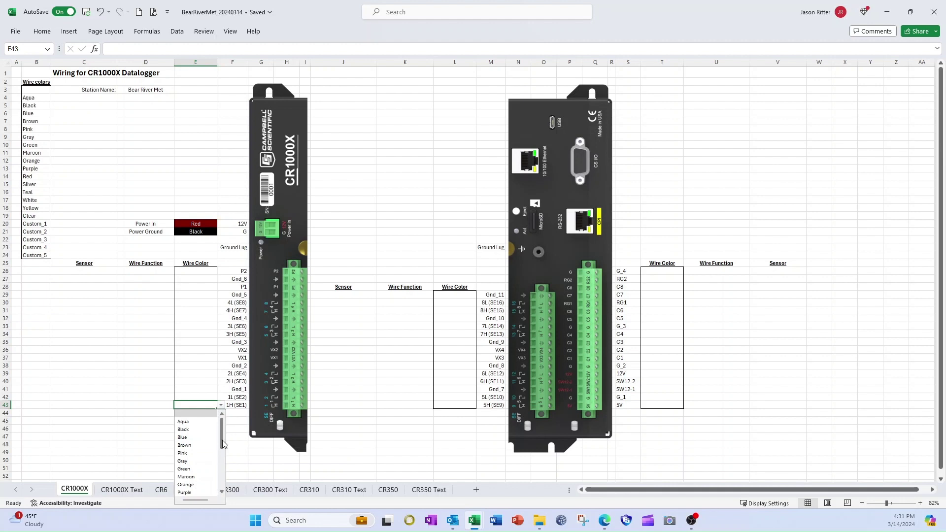
drag(222, 442, 227, 463)
click(187, 476)
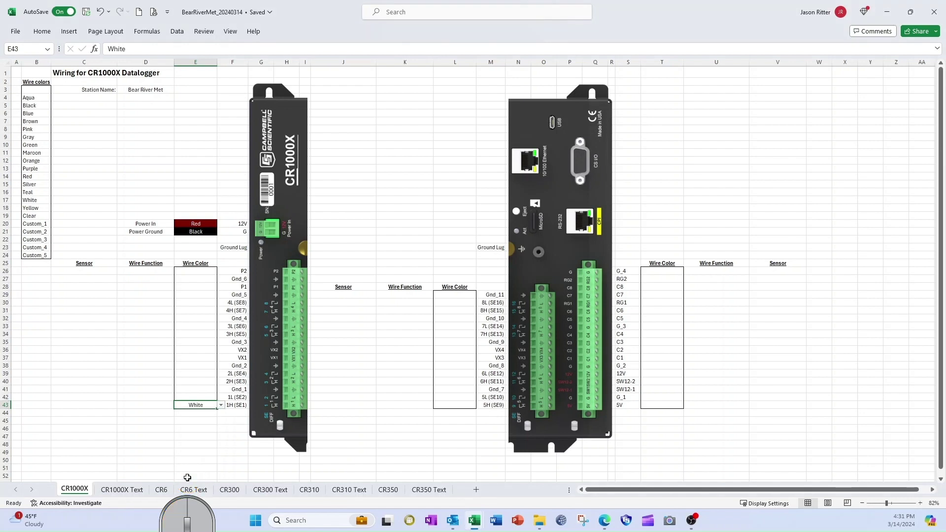
click(154, 404)
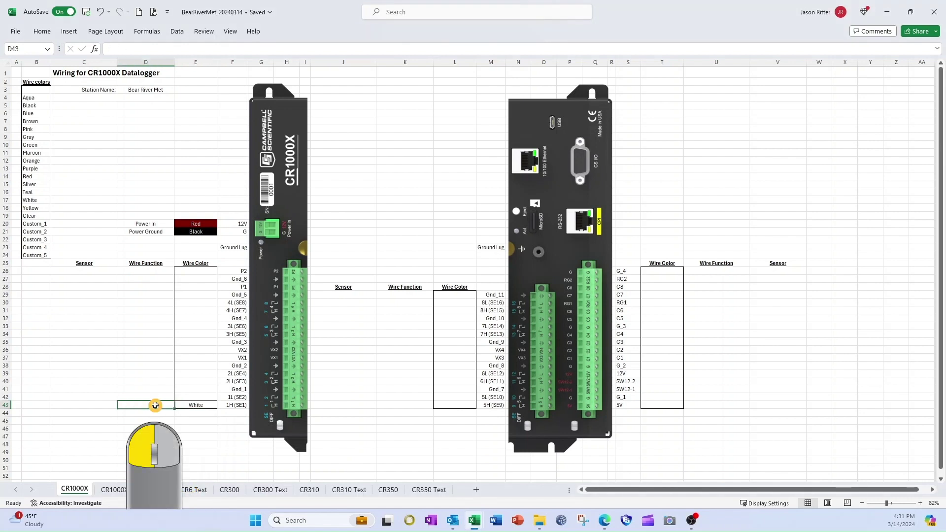
text(P)
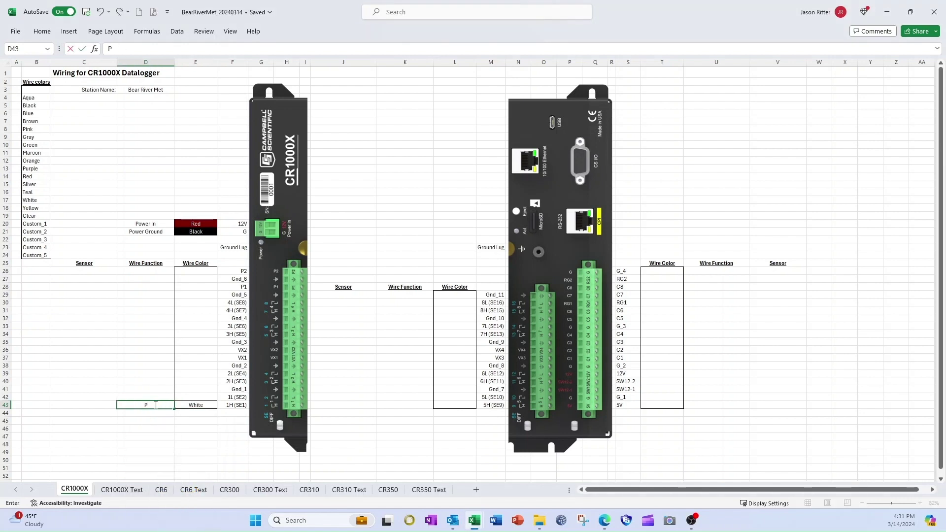
text(yr signal)
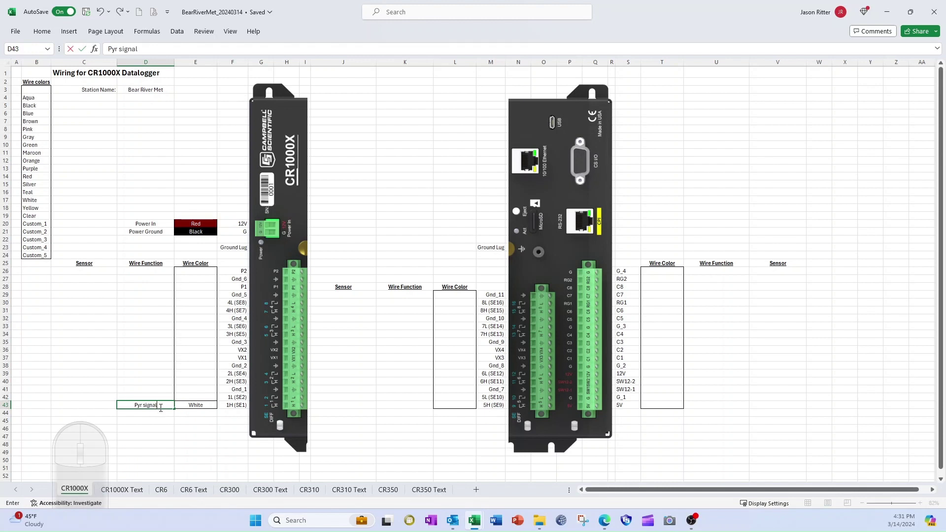
click(82, 406)
text(CS301)
key(Return)
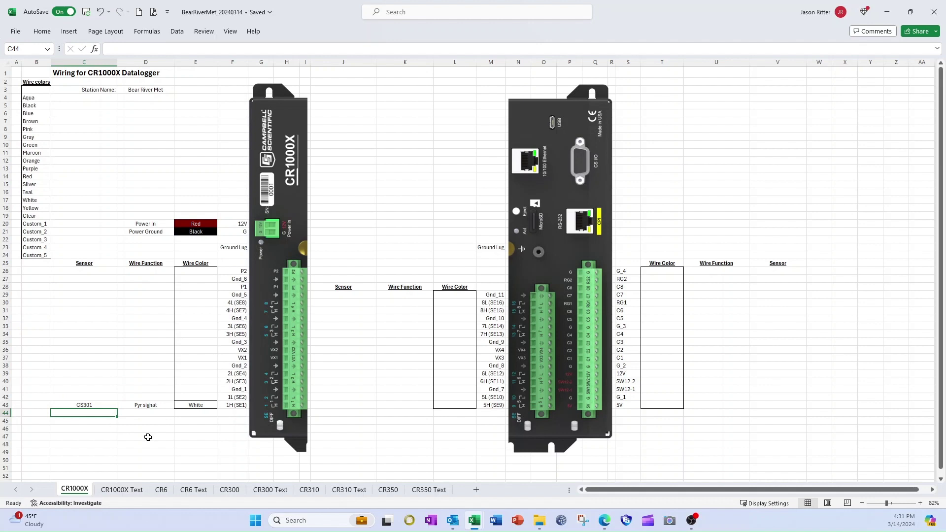
Set the Gnd_1 wire colour to Black, then change it to Clear
click(213, 388)
click(221, 390)
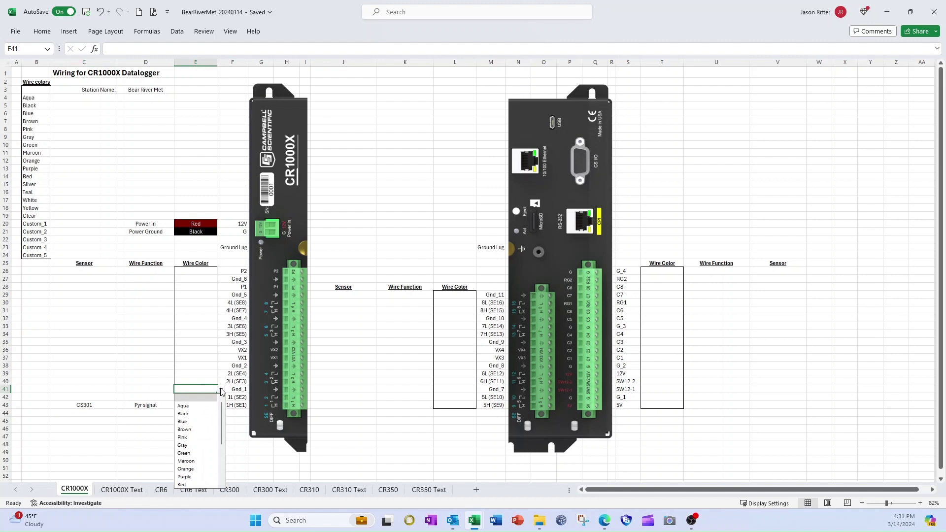
click(199, 415)
click(221, 389)
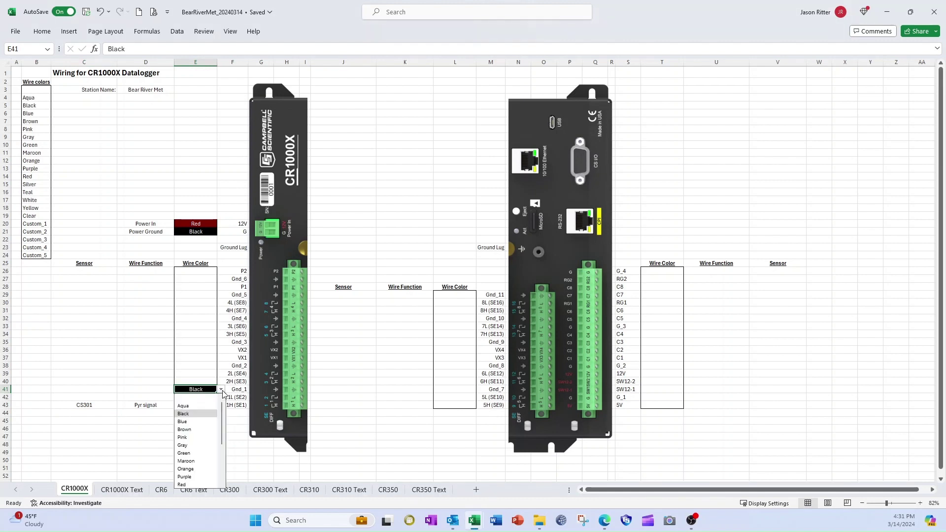
scroll(206, 482, down, 1)
scroll(198, 482, down, 1)
click(198, 482)
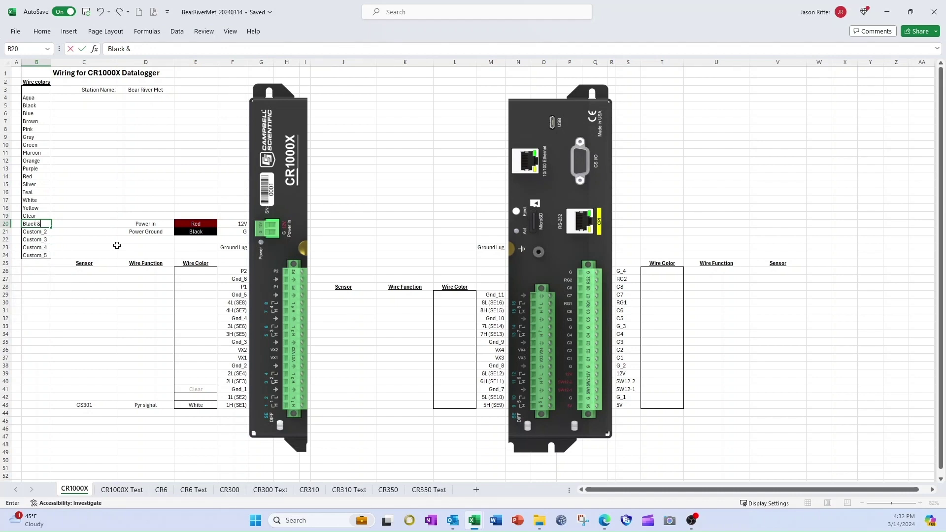
Rename Custom_1 to 'Black & Clear' and assign that colour to the Gnd_1 wire
text( & Clear)
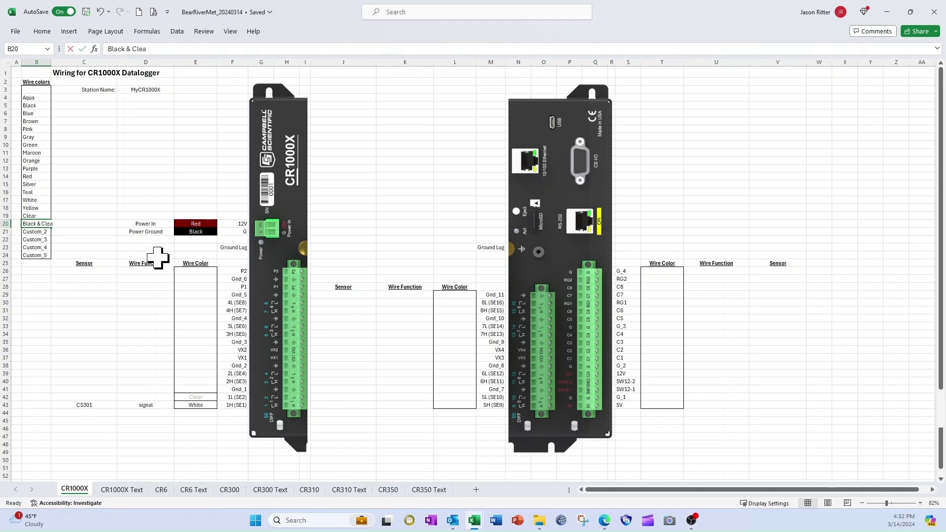
key(Return)
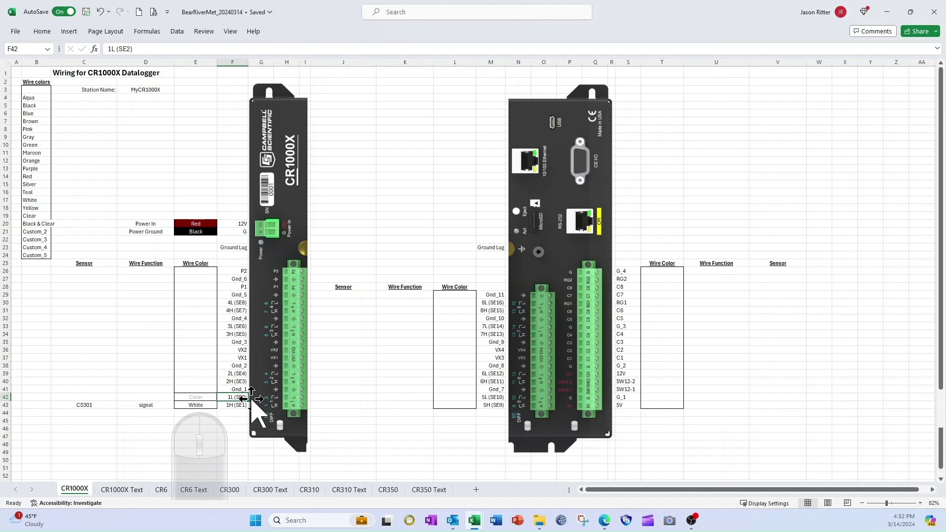
click(215, 398)
click(222, 398)
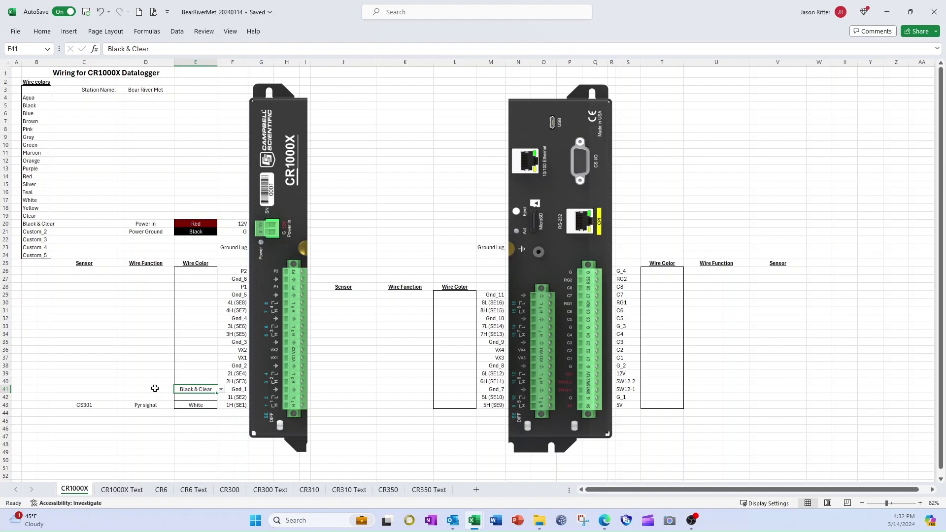
click(155, 389)
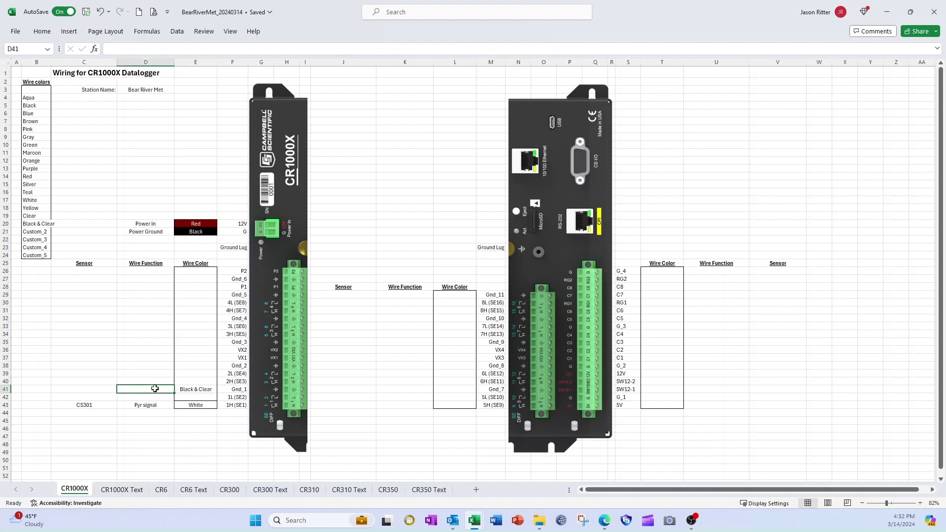
Complete the Gnd_1 row as the CS301 'Pyr return & shield'
text(Pyr return & shield)
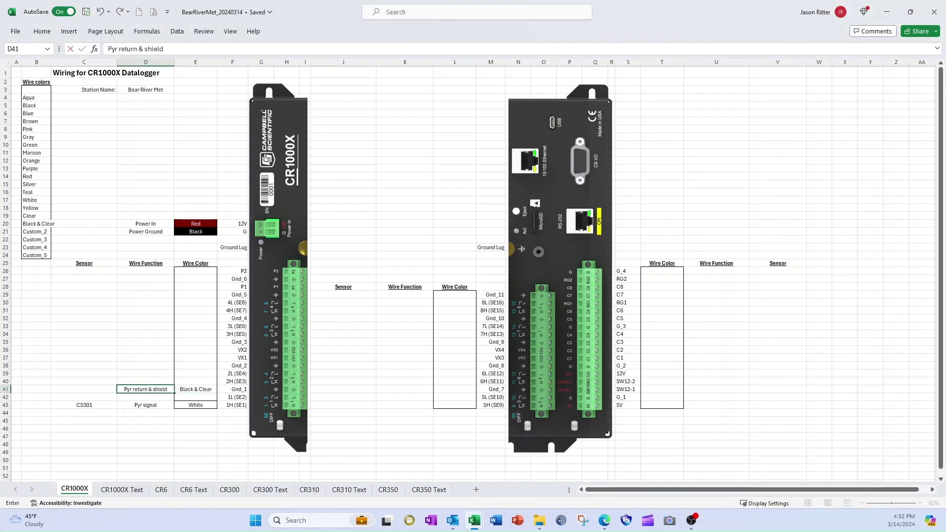
key(Left)
text(CS301)
key(Up)
Wire 2L (SE4) as the 05103-L 'Wind Dir signal' on a Green wire
click(215, 374)
click(221, 374)
click(196, 426)
key(Left)
text(Wind Dir signal)
key(Left)
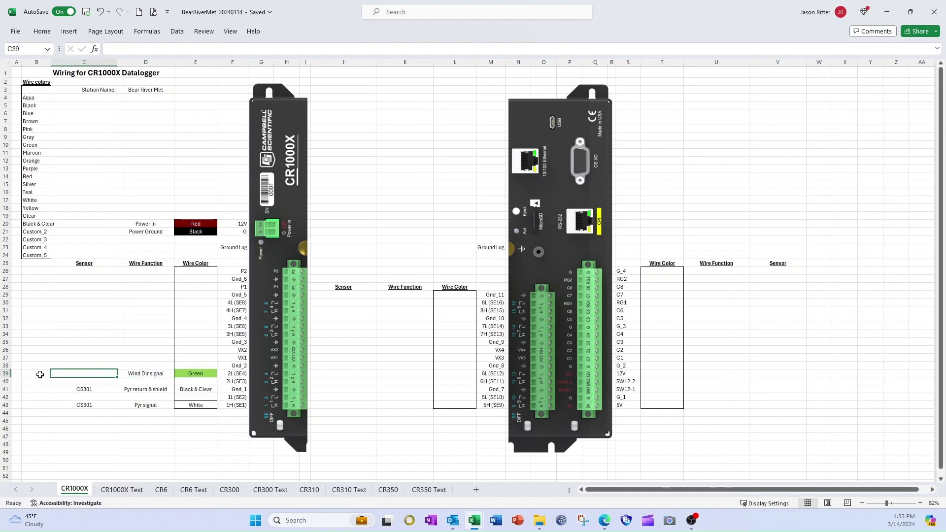
text(05103-L)
Rename Custom_2 to 'Clear & White' and use it for Gnd_2, the 05103-L 'Wind Dir return & shield'
click(39, 232)
text(Clear & White)
click(216, 366)
click(221, 366)
click(196, 405)
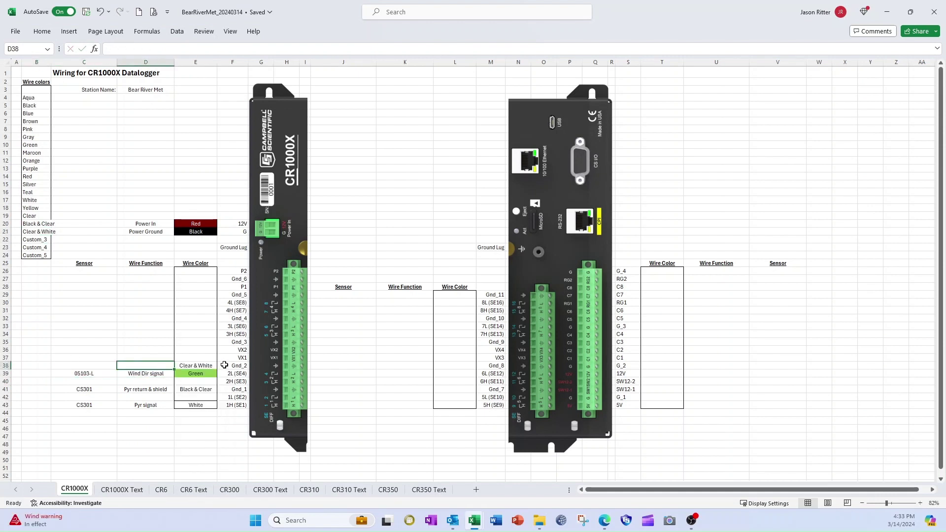
key(Left)
text(Wind Dir return & shield)
key(Left)
text(05103-L)
Wire VX1 as the 05103-L 'Wind Dir Excite' on a Blue wire
click(221, 358)
click(202, 381)
key(Left)
text(Wind Dir Excite)
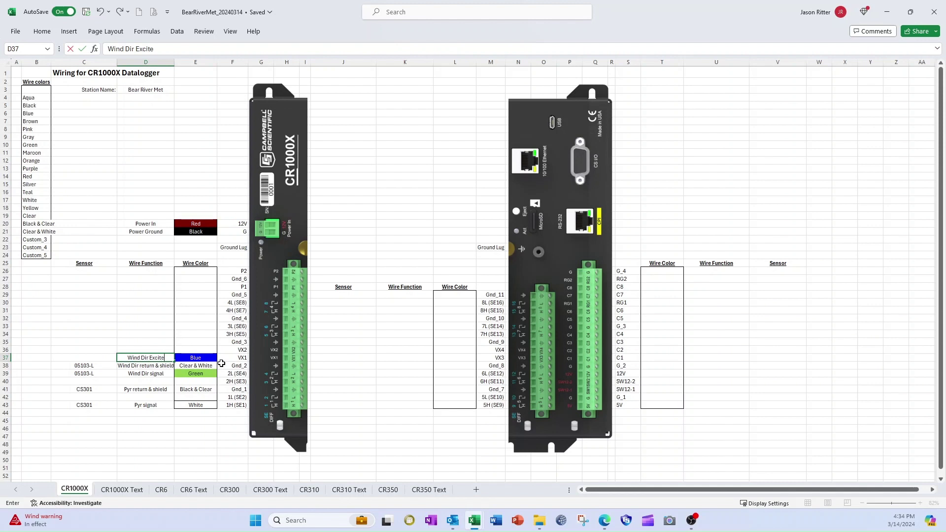
key(Left)
text(05103-L)
Add 05103-L wind speed wires: Gnd_5 Black 'Wind Spd return', P1 Red 'Wind Spd signal'
click(221, 295)
click(202, 310)
key(Left)
text(Wind Spd return)
key(Left)
text(05103-L)
click(221, 287)
click(202, 369)
key(Left)
text(Wind Spd signal)
key(Left)
text(05103-L)
Add TE525-L rain wires: Gnd_6 Clear & White 'Rain return & shield', P2 Black 'Rain signal'
click(221, 279)
click(202, 319)
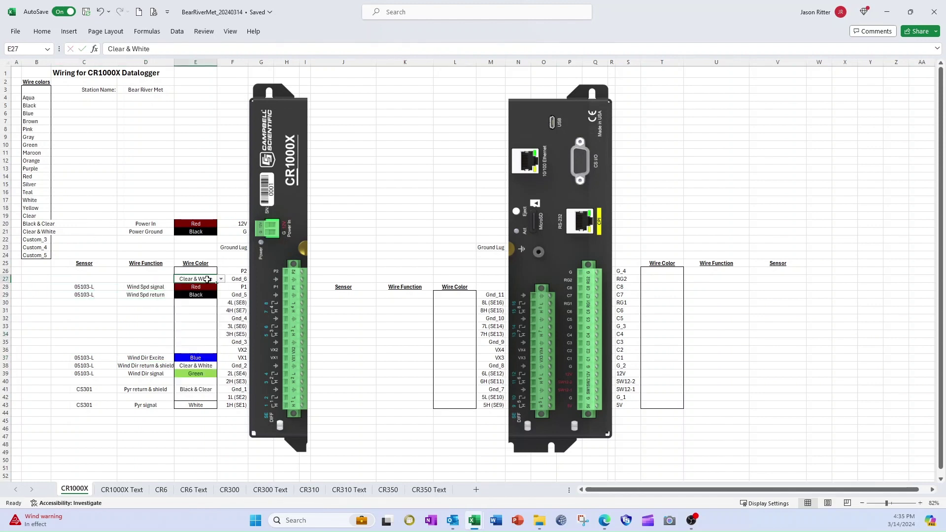
text(Rain return & shield)
key(Left)
text(TE525-L)
click(221, 272)
click(202, 287)
key(Left)
text(Rain signal)
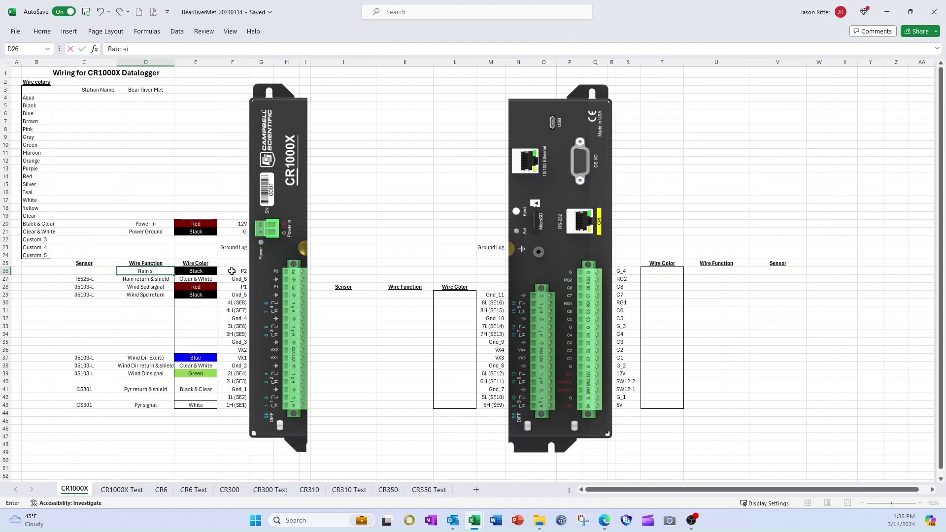
key(Left)
text(TE525-L)
click(84, 302)
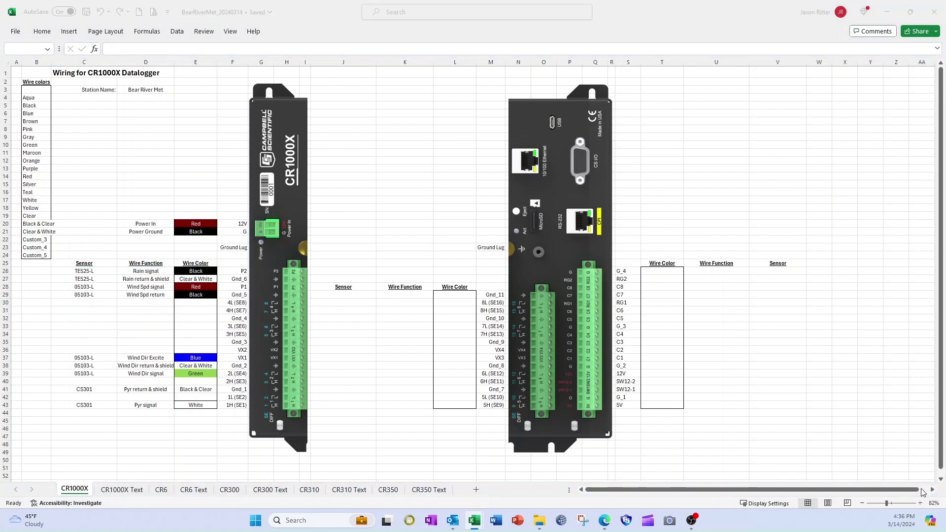
Wire G_1 as the Teros 11 'Teros 11 ground' on a Silver wire
click(662, 397)
click(688, 398)
click(661, 479)
key(Right)
text(Teros 11 ground)
key(Right)
text(Teros 11)
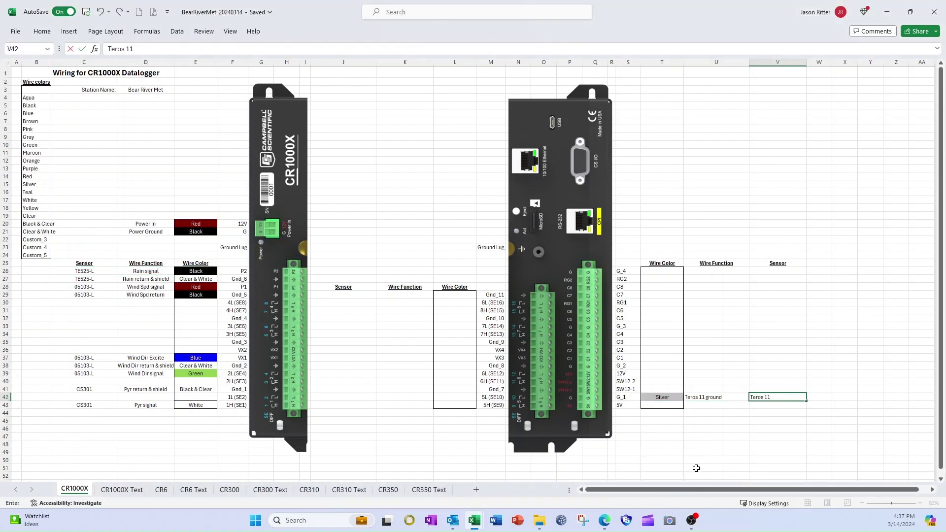
click(662, 373)
Wire 12V as 'HygroVUE10 & Teros 11 power' on a Brown wire for both sensors
click(688, 374)
click(666, 413)
key(Right)
text(HygroVUE10 & Teros 11 power)
key(Right)
text(HygroVUE10 & Teros 11)
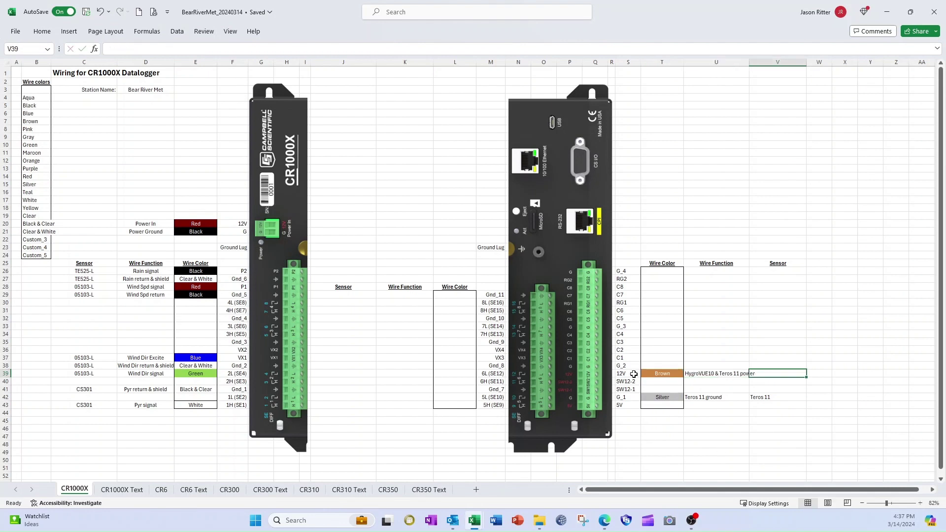
Wire C1 as 'HygroVUE10 signal' on a White wire, sensor 'HygroVUE10 & Teros 11'
click(688, 358)
click(664, 427)
key(Right)
text(HygroVUE10 signal)
key(Right)
text(HygroVUE10 & Teros 11)
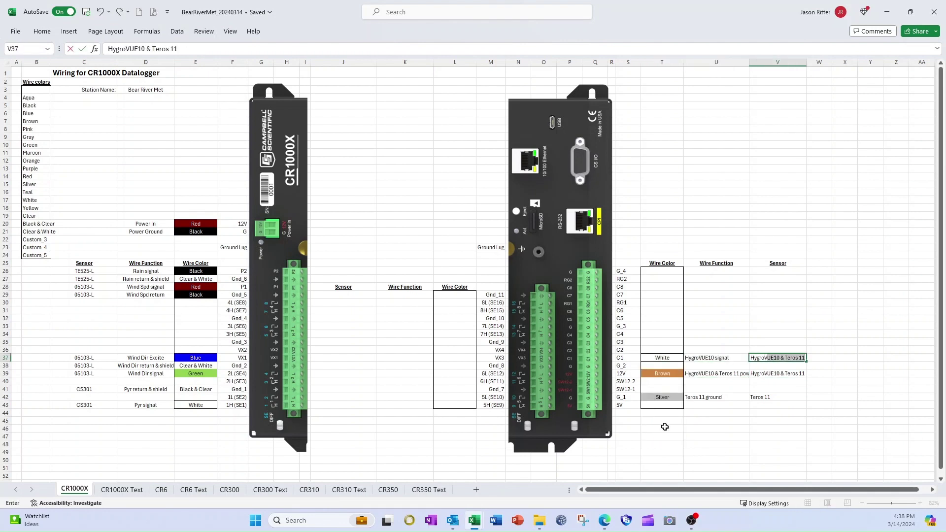
Wire C3 as the Teros 11 'Teros 11 signal' on an Orange wire
click(688, 343)
click(662, 414)
key(Right)
text(Teros 11 signalTeros 11)
key(Left)
Wire G_3 as HygroVUE10 ground on Black and note 'There are 2 brown wires in this channel'
click(689, 326)
click(663, 342)
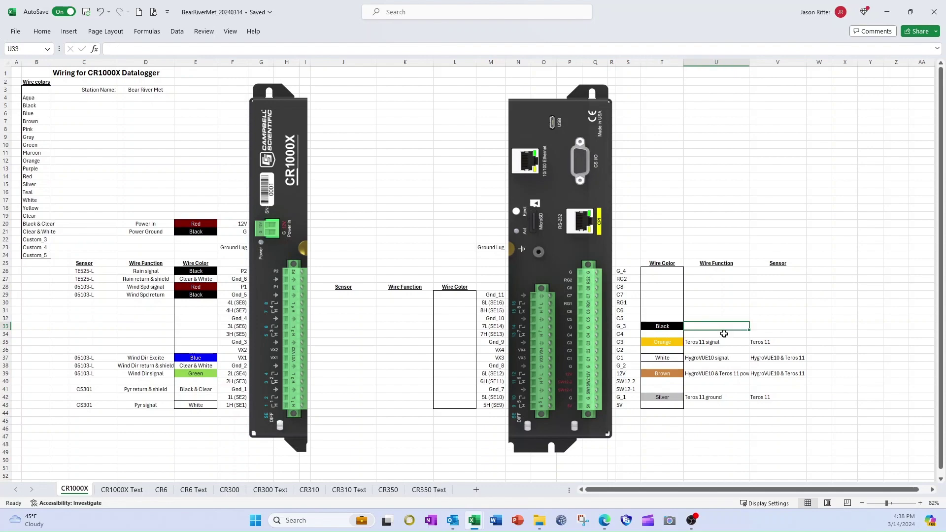
text(HygroVUE10 ground)
key(Right)
text(HygroVUE10)
click(819, 374)
text(There are)
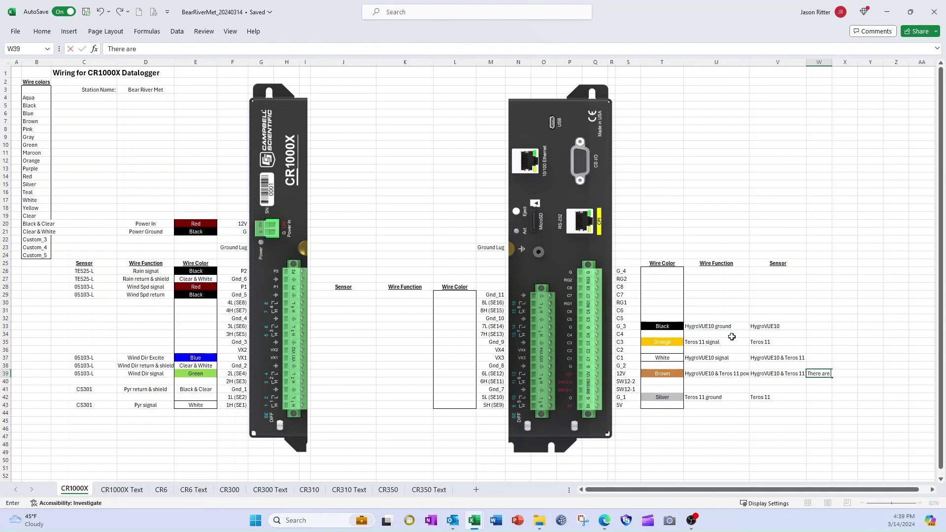
text( 2 brown wires in this channel)
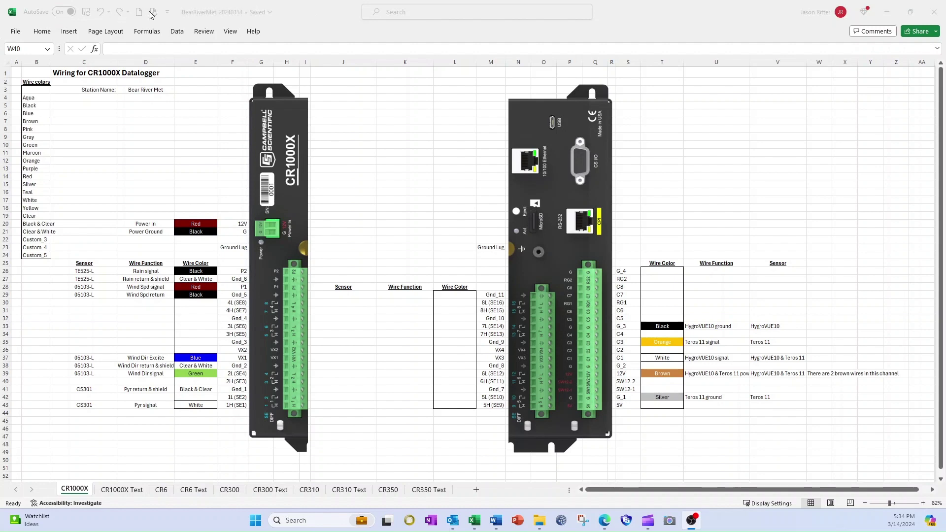
Print-preview the wiring diagram and CR1000X Text list, then select A1:D54 and open its copy menu
click(153, 14)
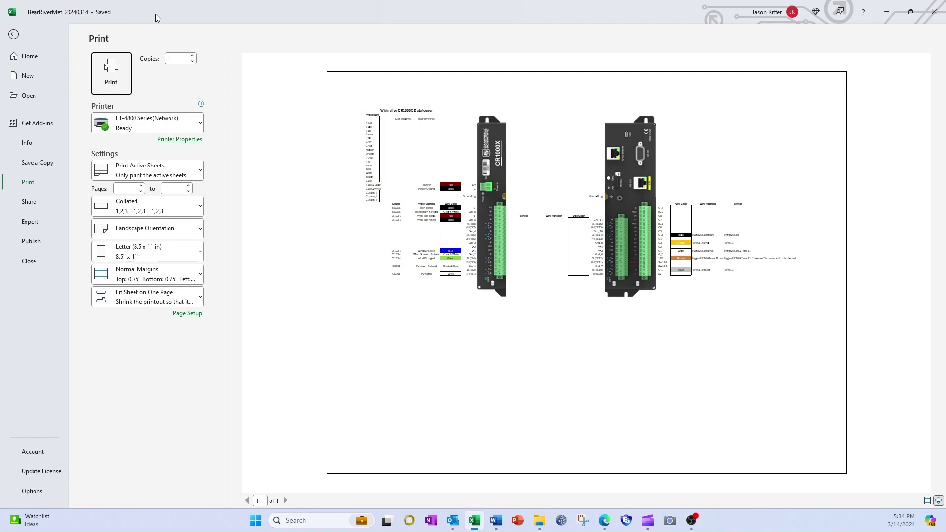
click(13, 34)
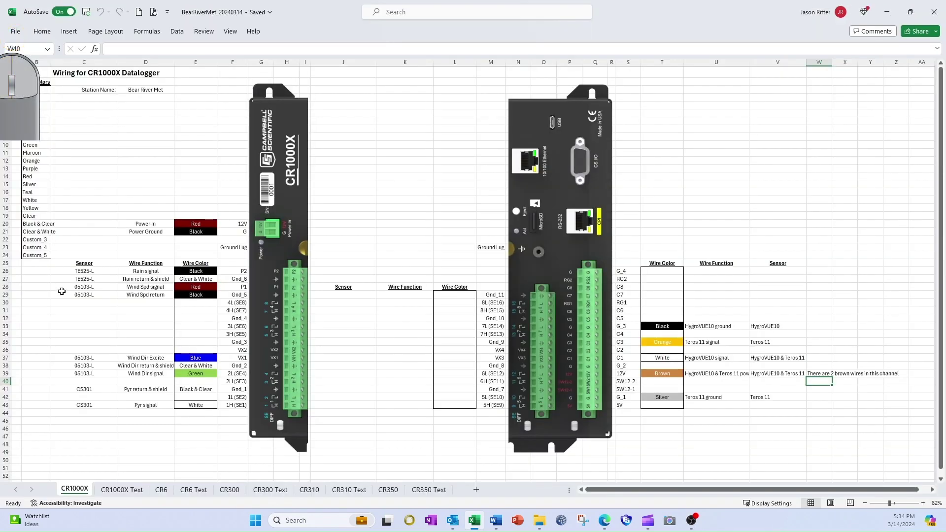
click(120, 490)
click(155, 14)
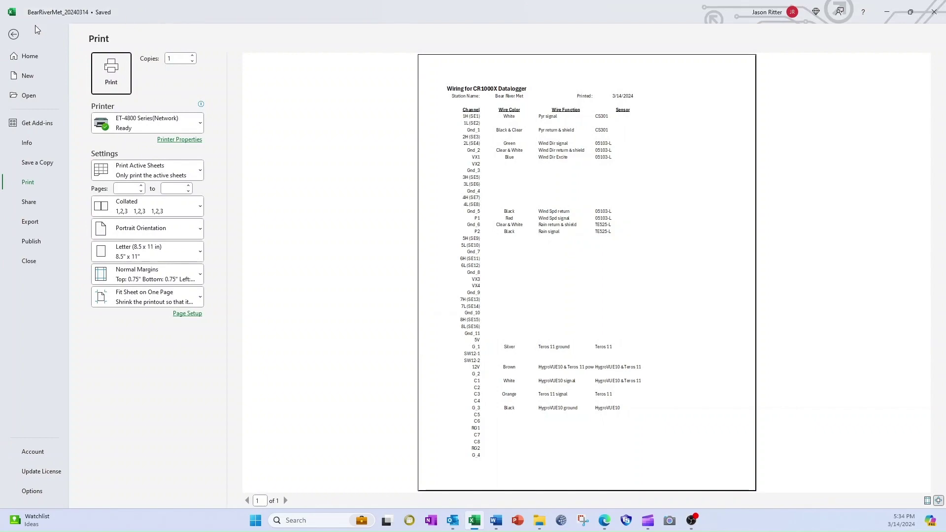
click(14, 34)
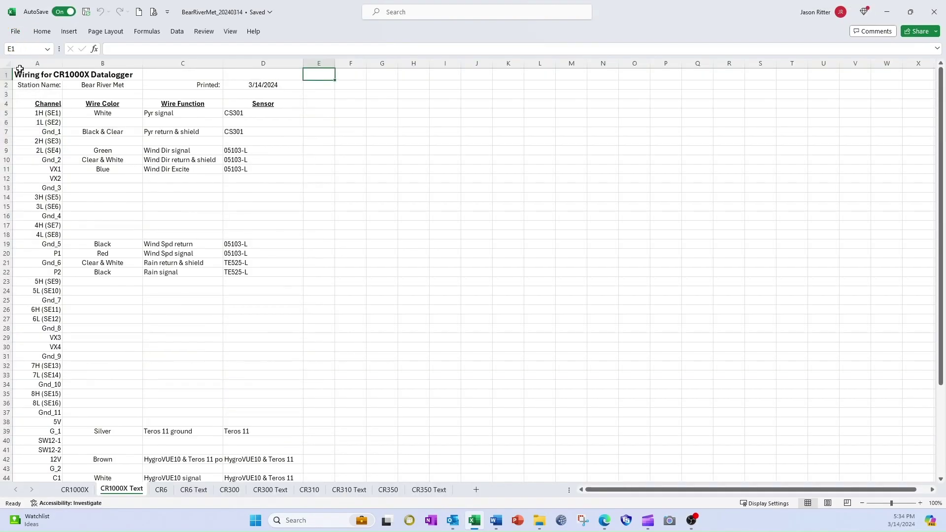
drag(19, 71, 266, 458)
right_click(235, 422)
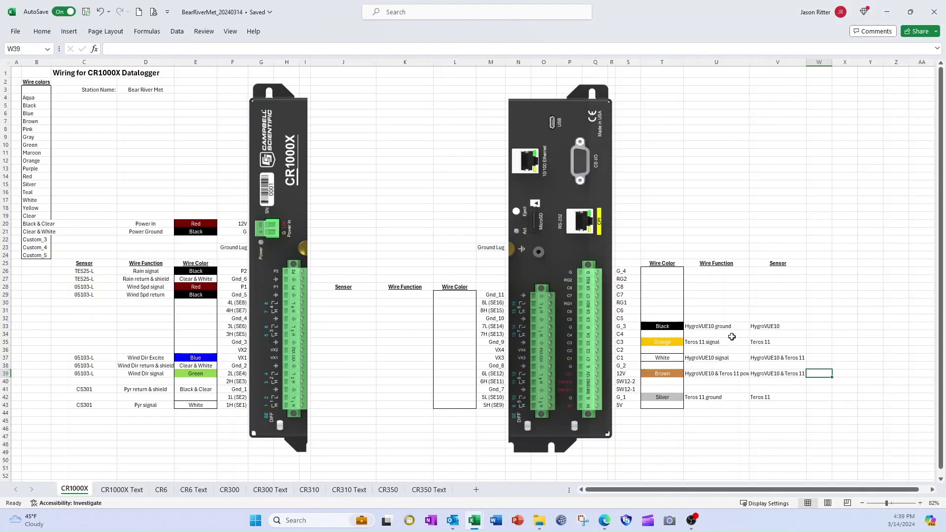
Enter 'There are 2 brown wires in this channel' in W39 beside the 12V row
text(The)
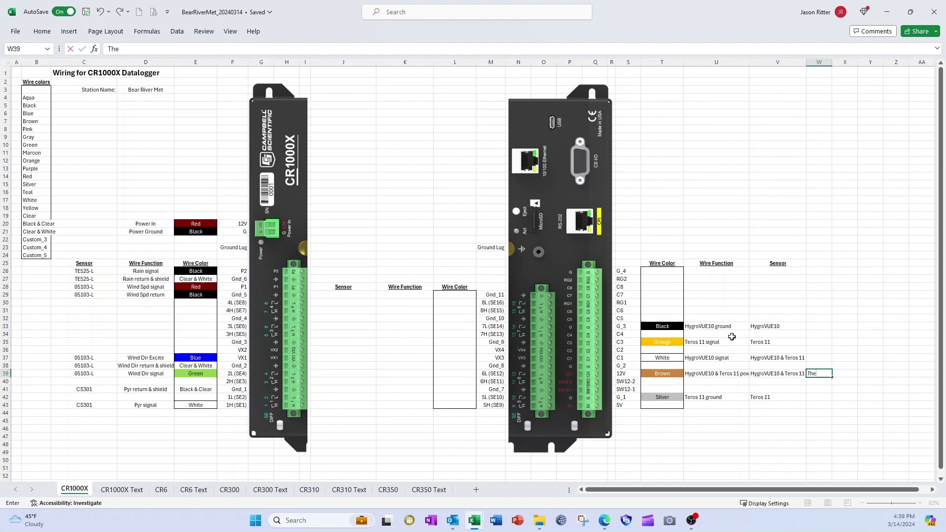
text(re are 2 brown wires in this channel)
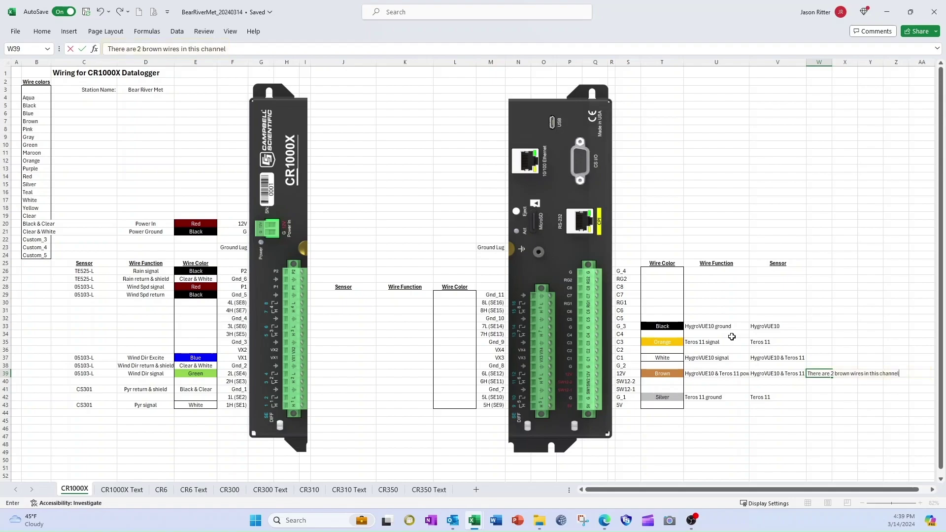
key(Return)
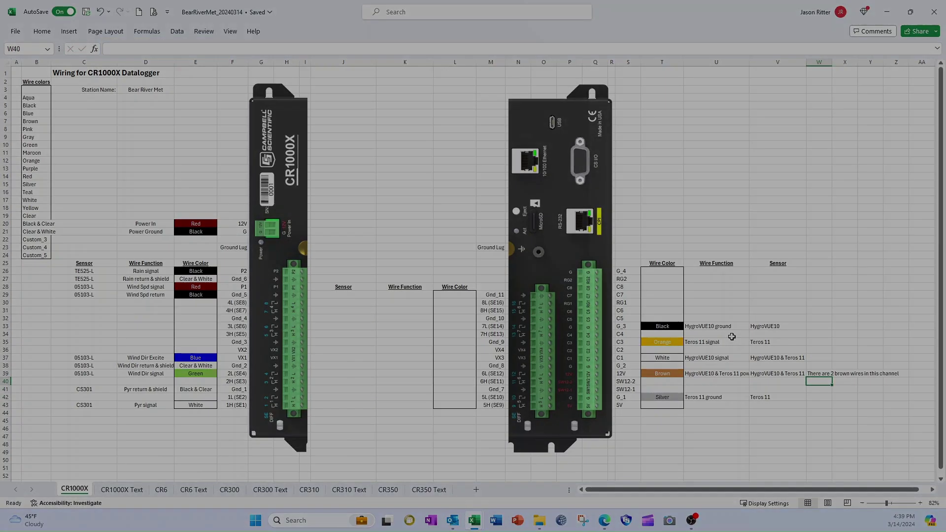